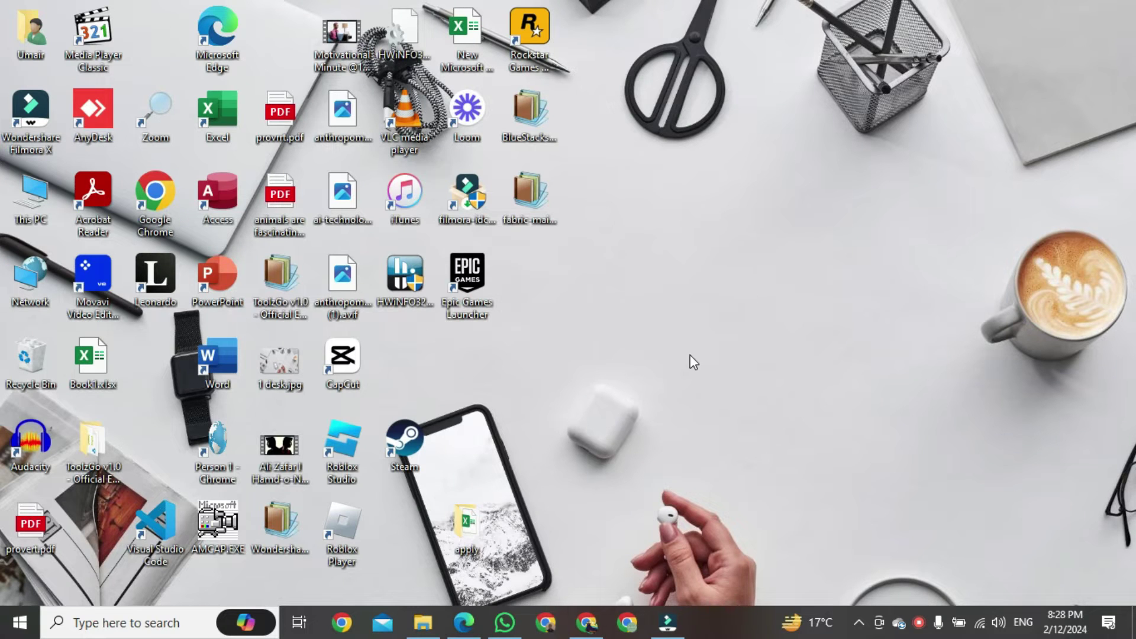
# Step: Bring the Google Chrome window up from the Windows taskbar
pyautogui.click(542, 632)
# Step: Maximize Chrome and search Google for 'google business profile manager'
pyautogui.click(1084, 161)
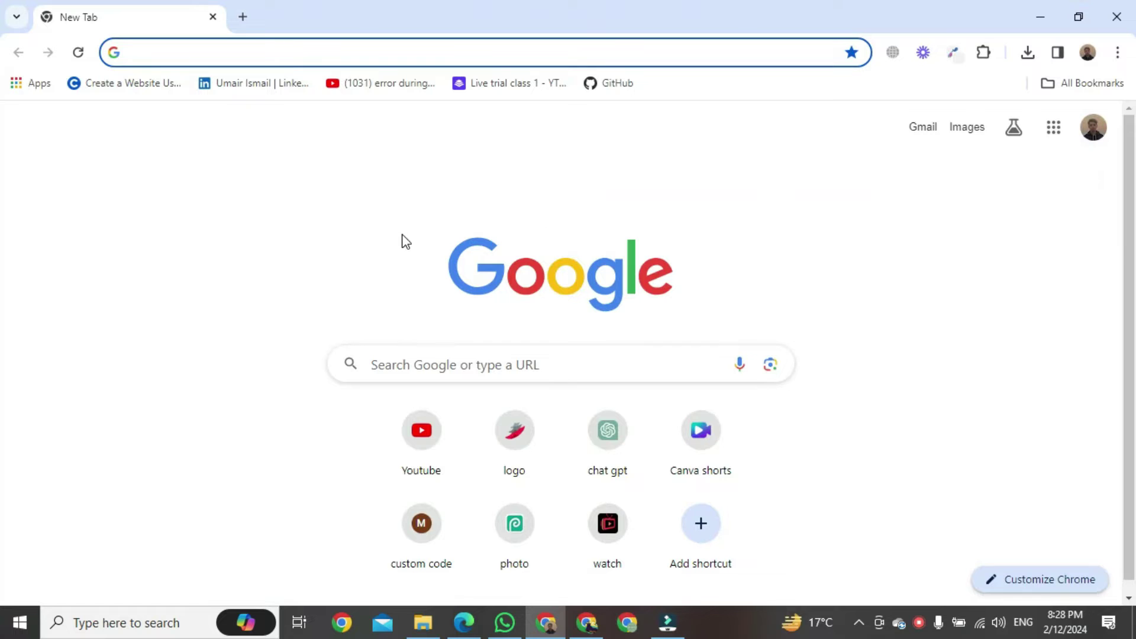
pyautogui.click(368, 52)
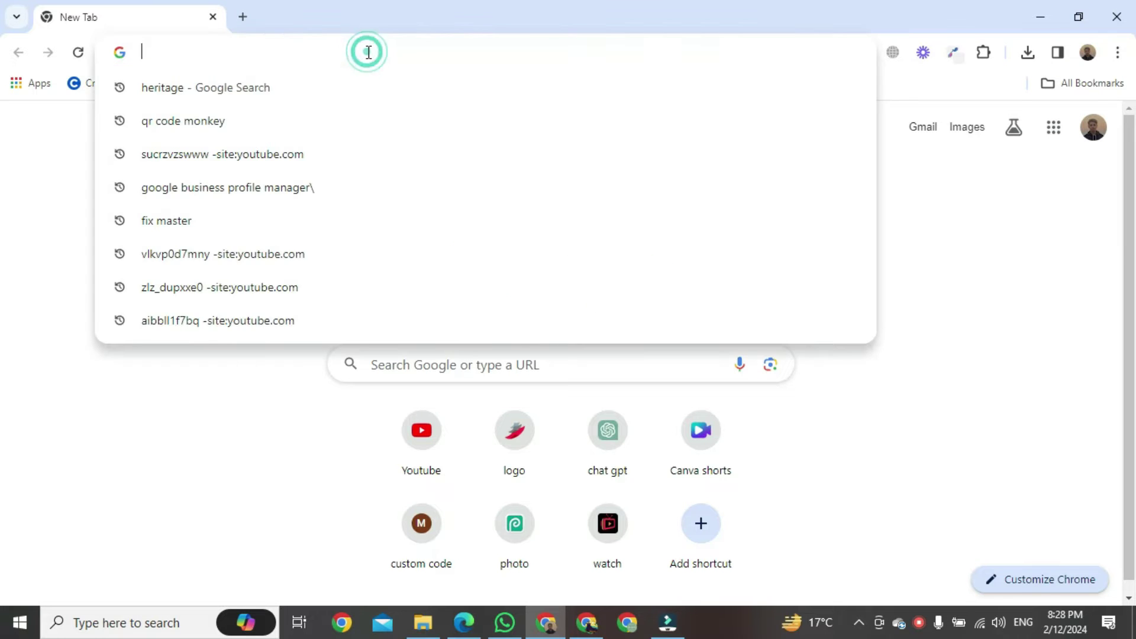
pyautogui.write('google business profile manager\\')
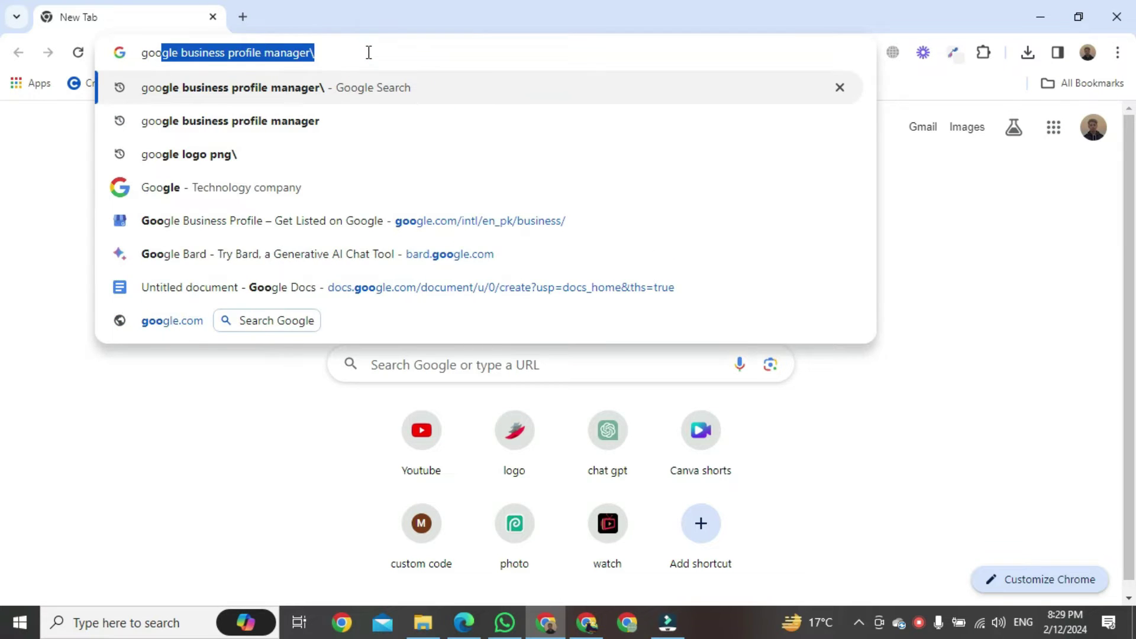
pyautogui.press('Right')
pyautogui.press('BackSpace')
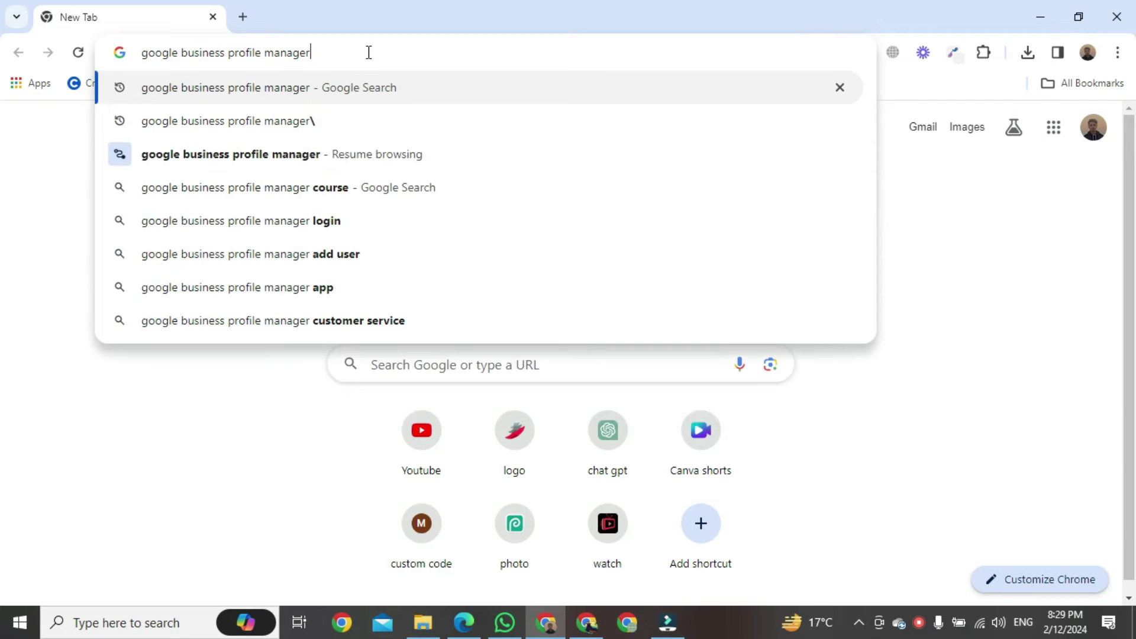
pyautogui.press('Return')
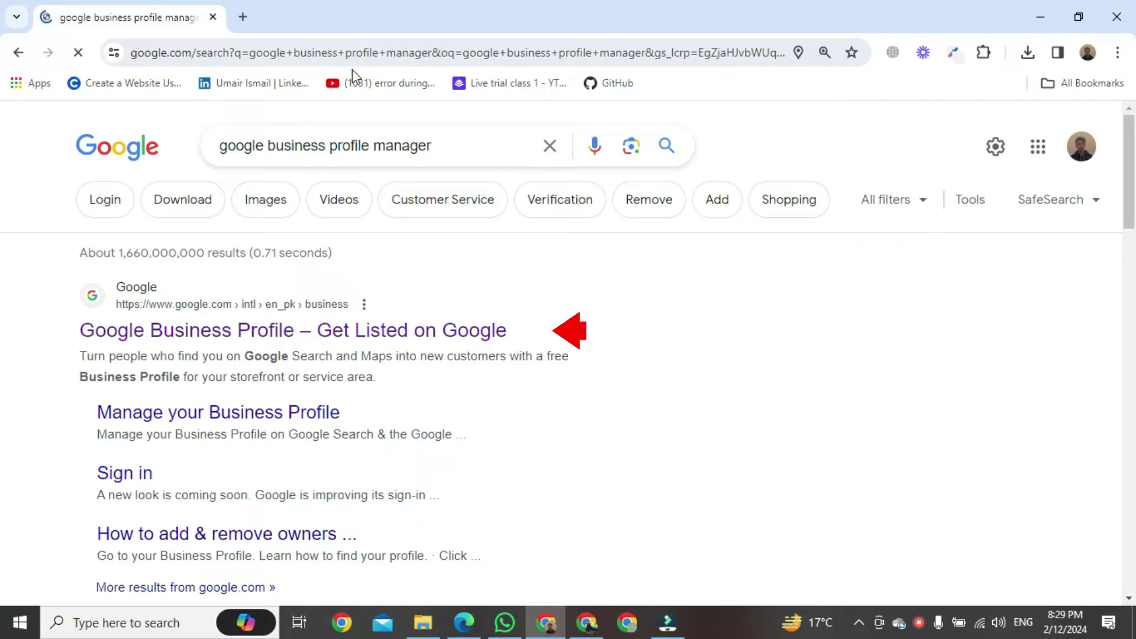
# Step: Open the 'Google Business Profile – Get Listed on Google' result and manage the heritage clothes market listing
pyautogui.click(239, 322)
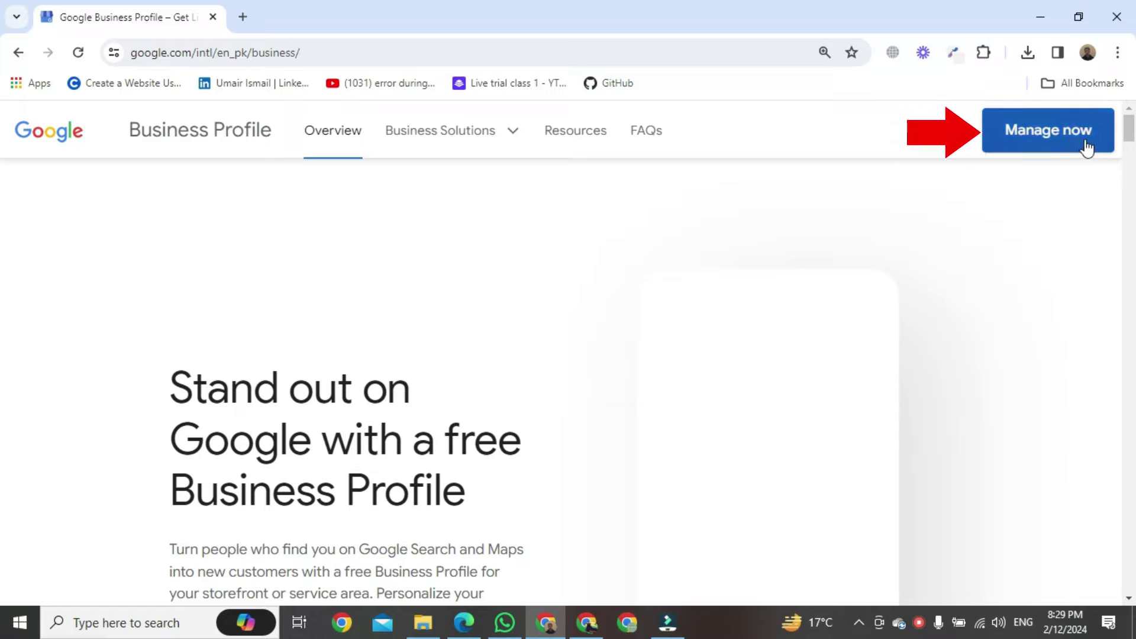
pyautogui.click(1053, 145)
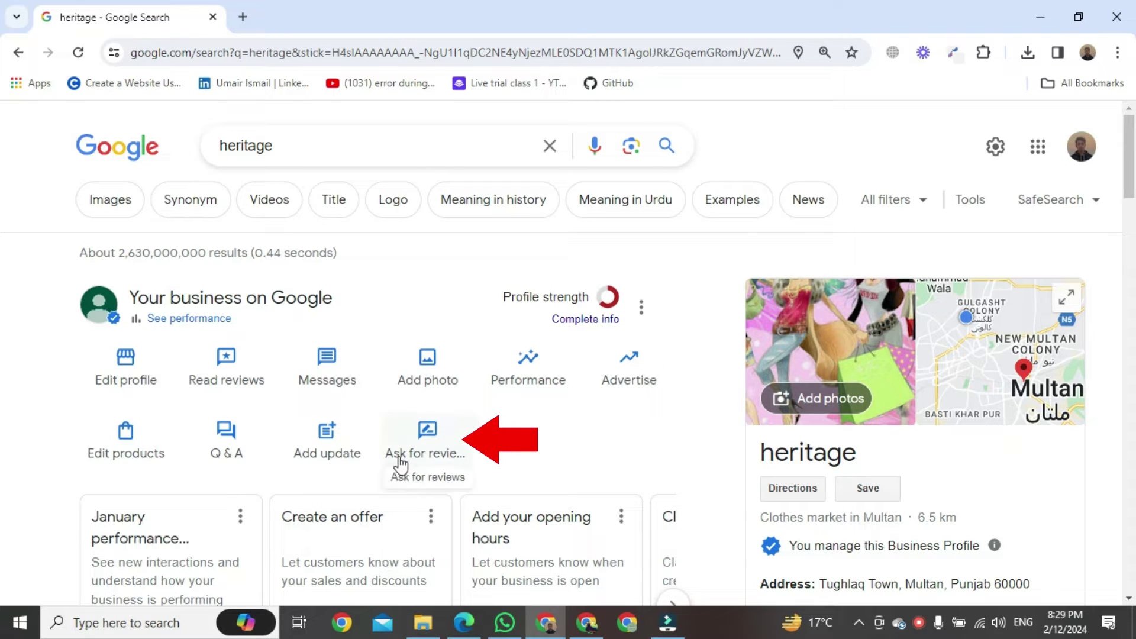
# Step: Copy the business's review link from the Ask for reviews dialog
pyautogui.click(422, 454)
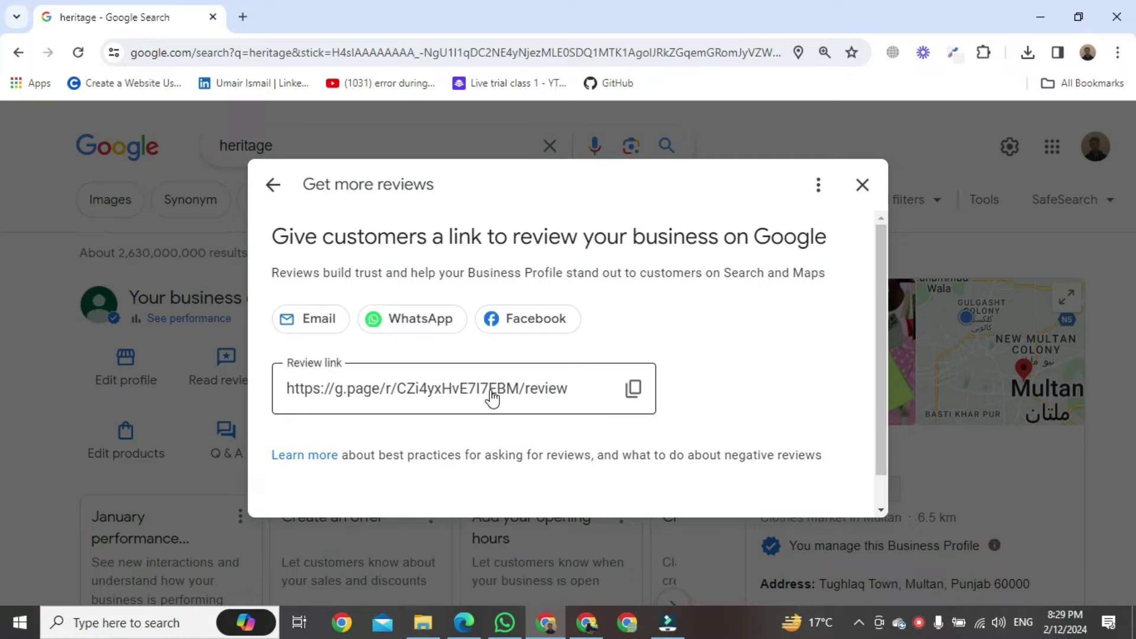
pyautogui.click(633, 394)
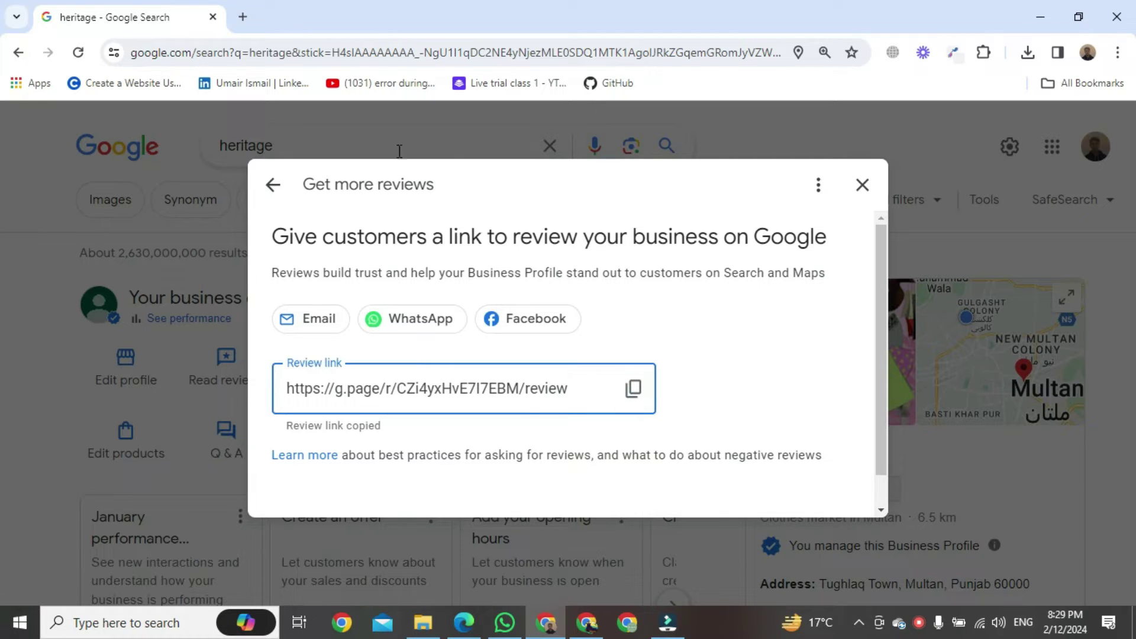
# Step: In a new tab, search Google for 'qr code monkey'
pyautogui.click(243, 17)
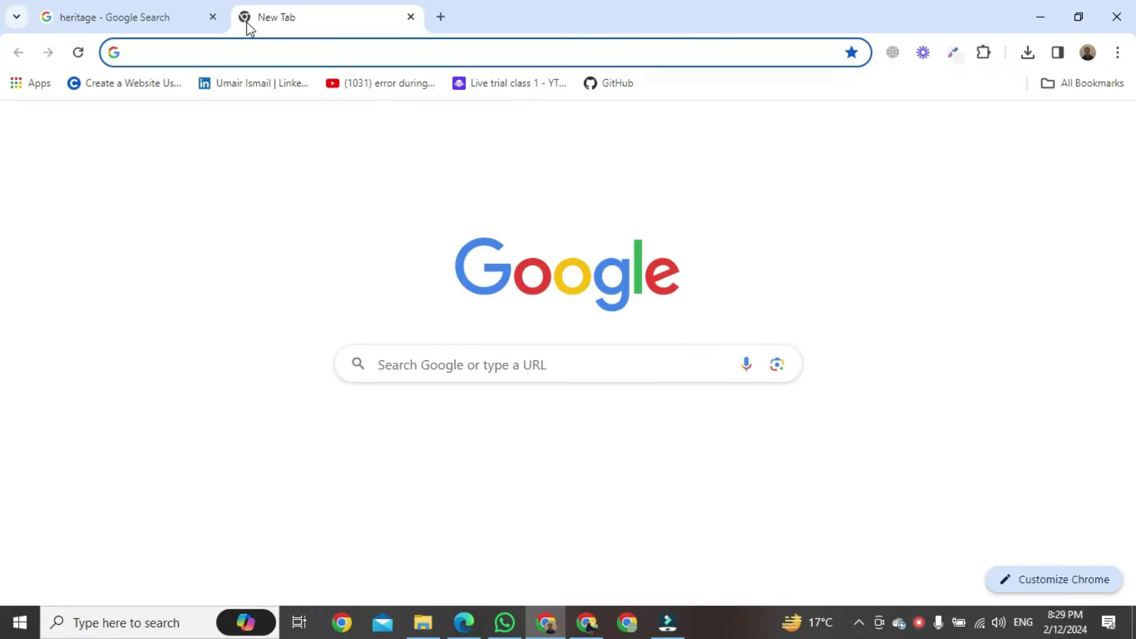
pyautogui.write('qr code monkey')
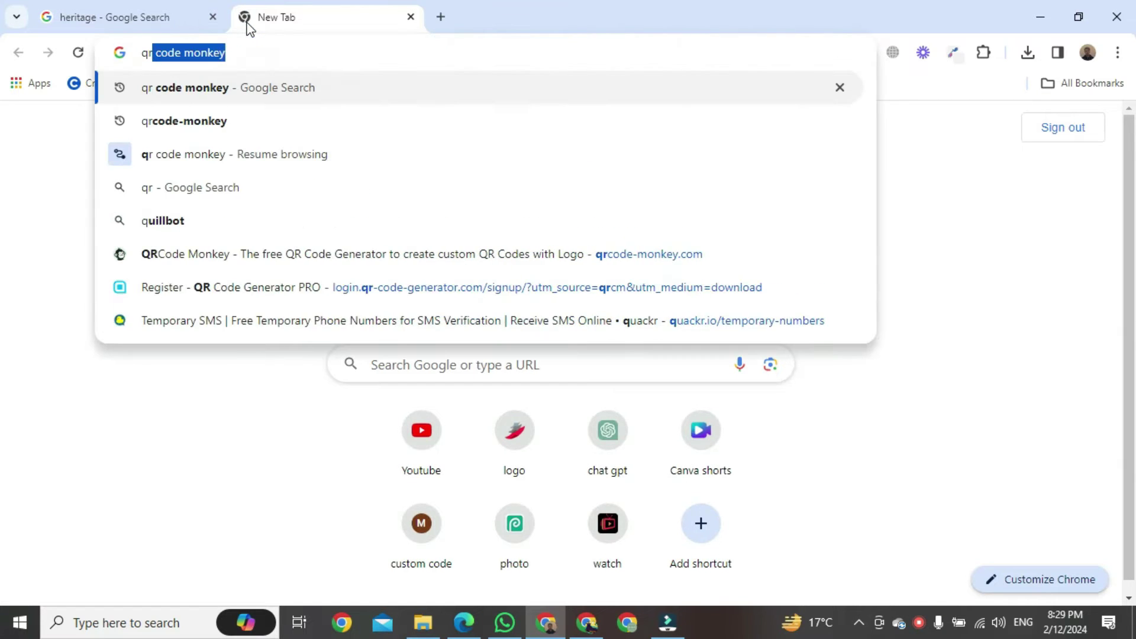
pyautogui.press('Right')
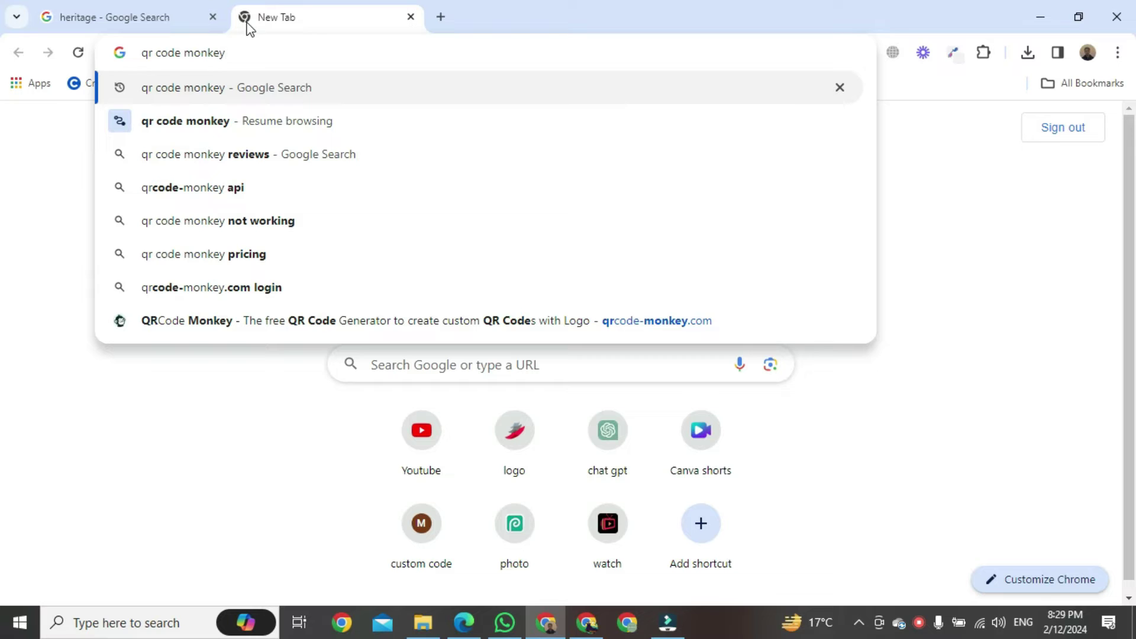
pyautogui.press('Return')
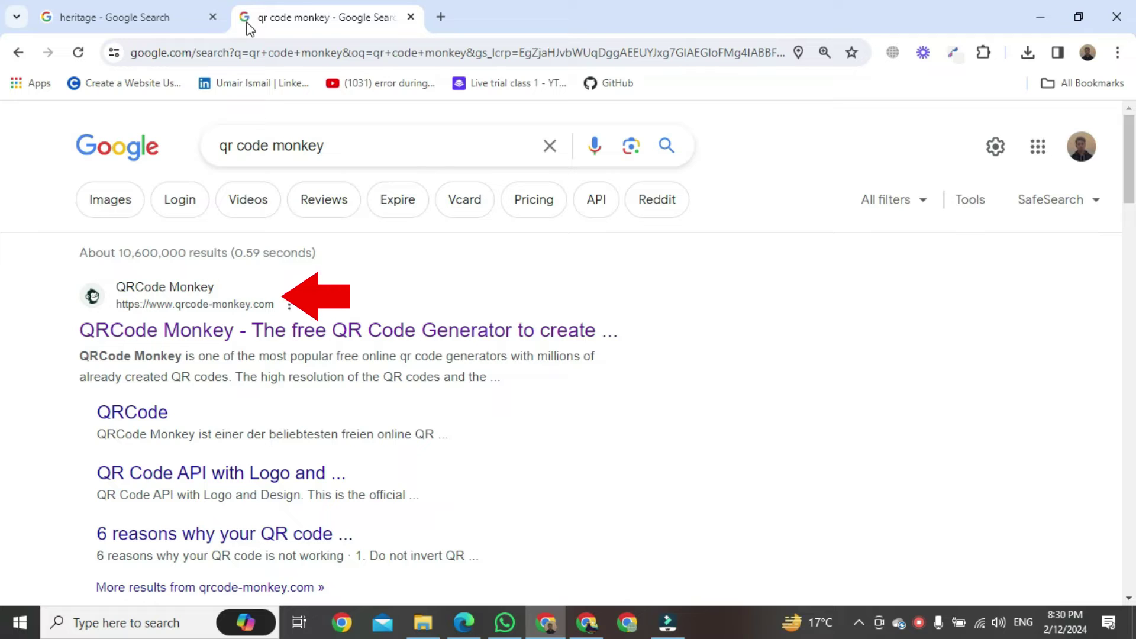
# Step: Open QRCode Monkey and replace the example URL with the pasted review link
pyautogui.click(307, 332)
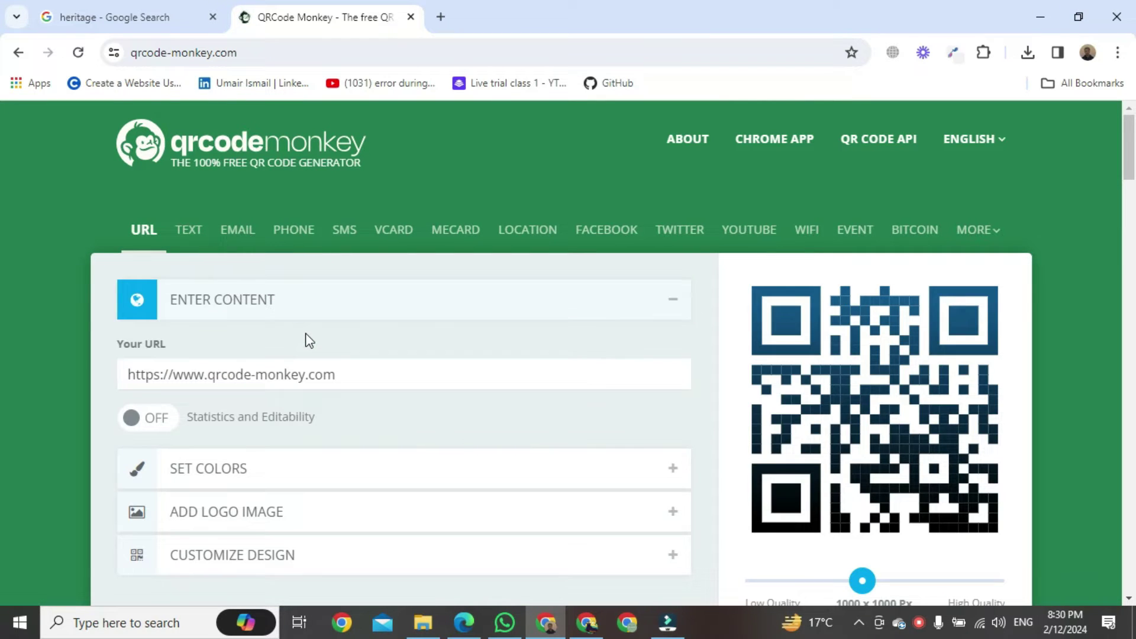
pyautogui.click(356, 374)
pyautogui.press('BackSpace')
pyautogui.press('BackSpace')
pyautogui.press('BackSpace')
pyautogui.press('BackSpace')
pyautogui.press('BackSpace')
pyautogui.press('BackSpace')
pyautogui.press('BackSpace')
pyautogui.press('BackSpace')
pyautogui.press('BackSpace')
pyautogui.press('BackSpace')
pyautogui.press('BackSpace')
pyautogui.press('BackSpace')
pyautogui.press('BackSpace')
pyautogui.press('BackSpace')
pyautogui.press('BackSpace')
pyautogui.press('BackSpace')
pyautogui.press('BackSpace')
pyautogui.press('BackSpace')
pyautogui.press('BackSpace')
pyautogui.press('BackSpace')
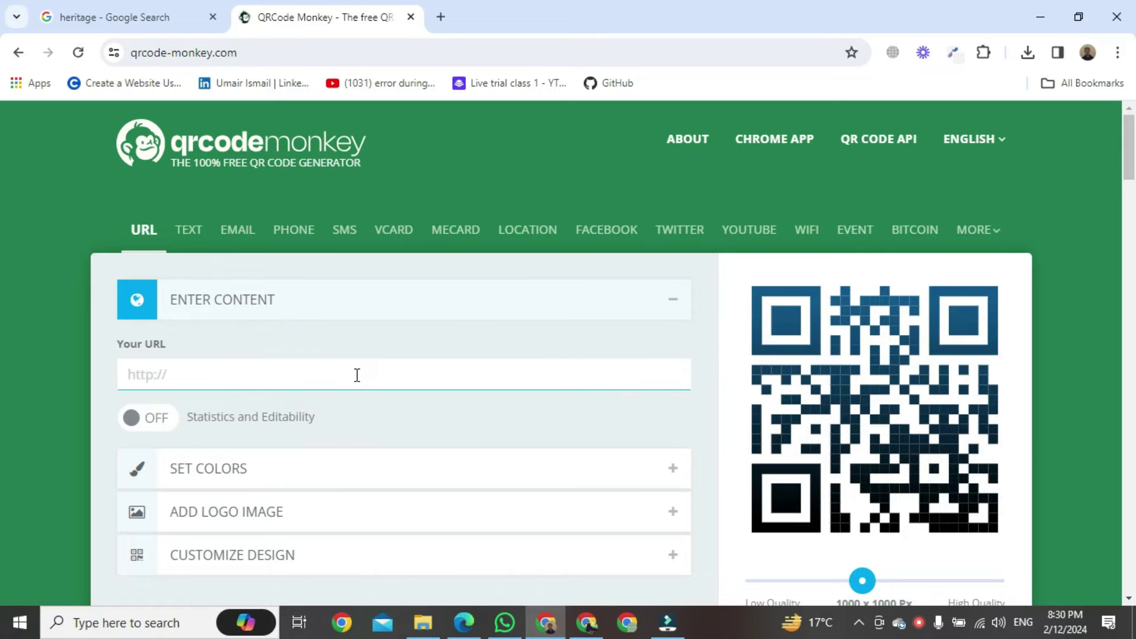
pyautogui.hotkey('ctrl', 'v')
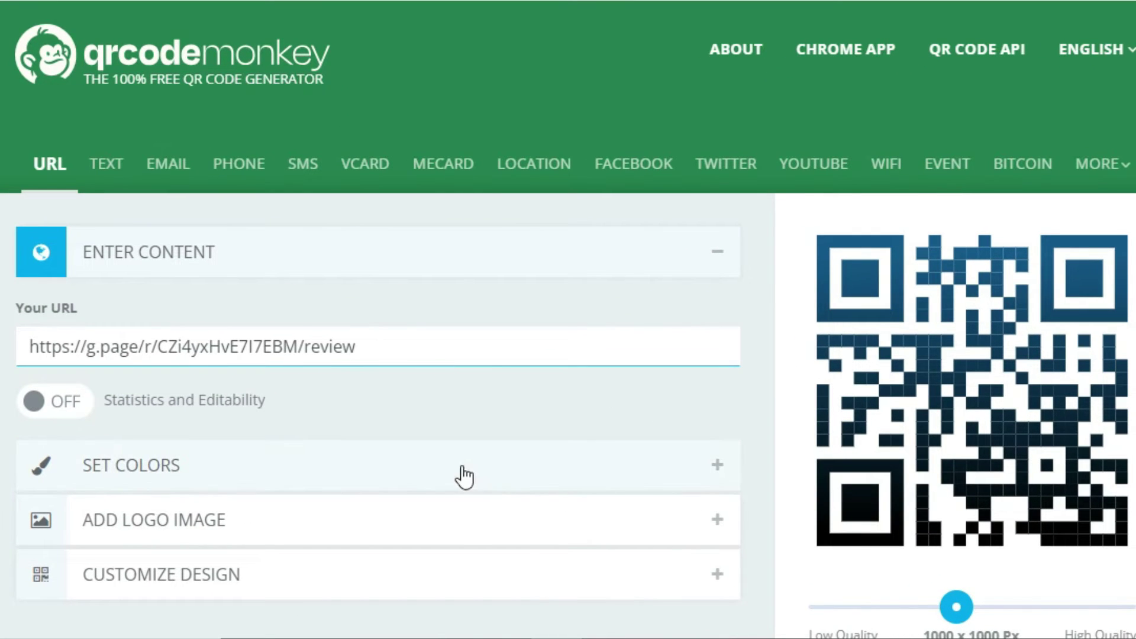
# Step: Expand Set Colors, keeping foreground #000000 and background #FFFFFF
pyautogui.click(519, 479)
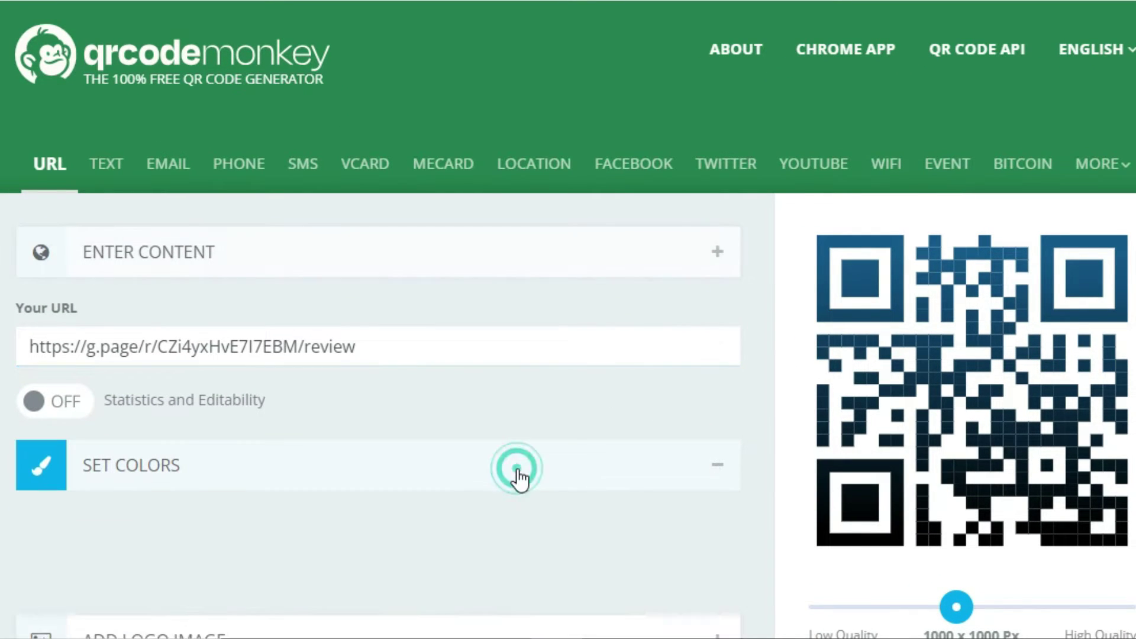
pyautogui.scroll(-3, 520, 479)
pyautogui.scroll(1, 521, 477)
pyautogui.scroll(1, 521, 478)
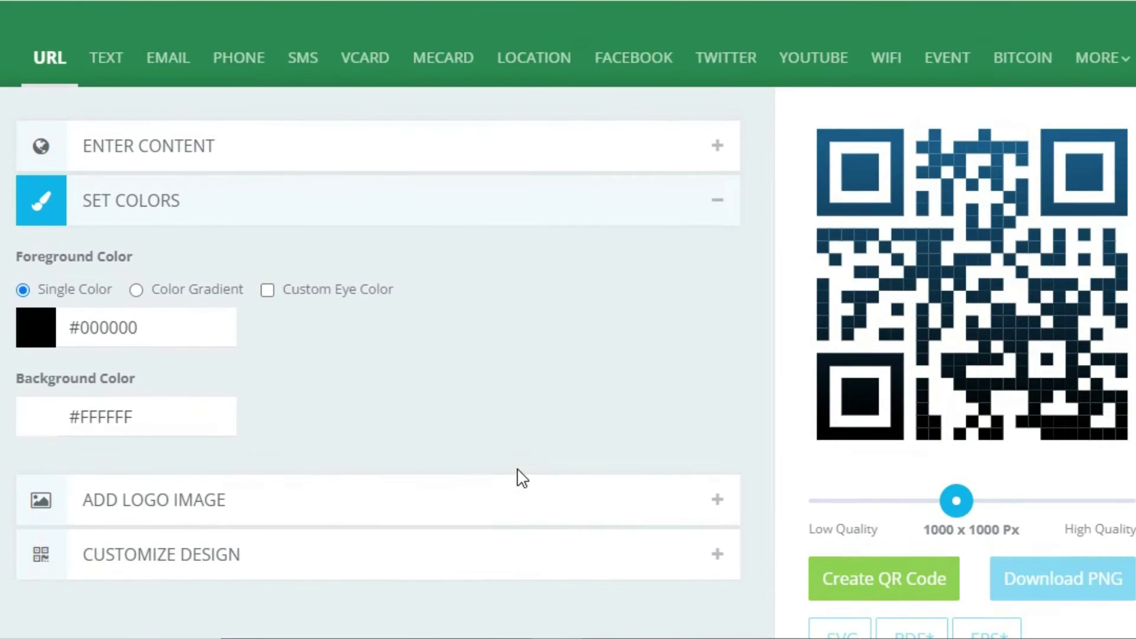
pyautogui.click(33, 350)
pyautogui.click(466, 417)
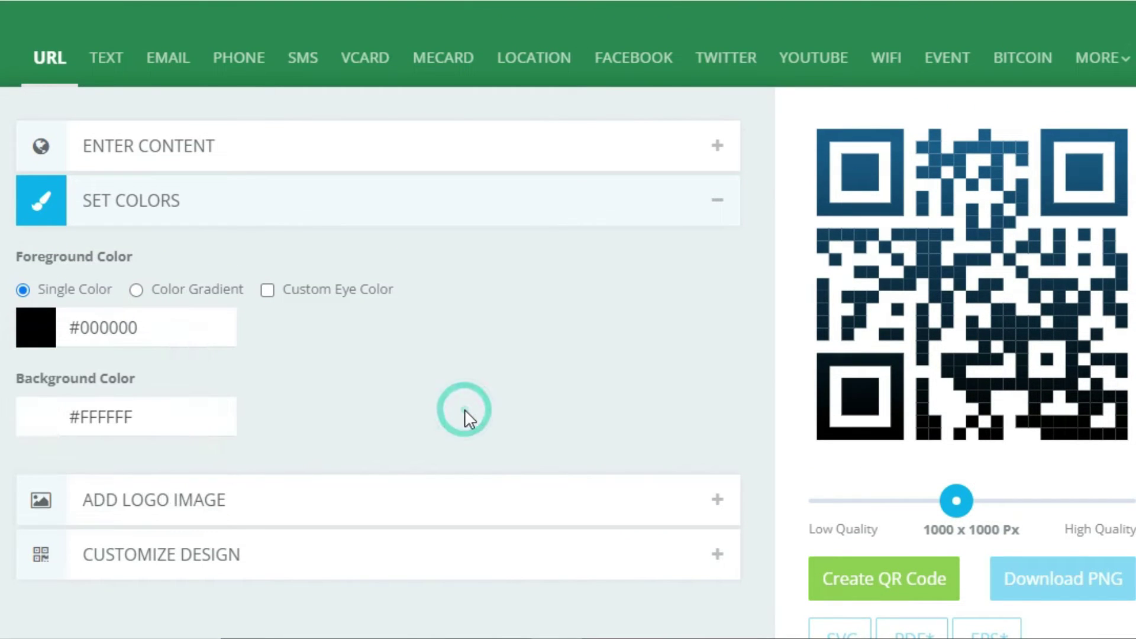
pyautogui.click(112, 423)
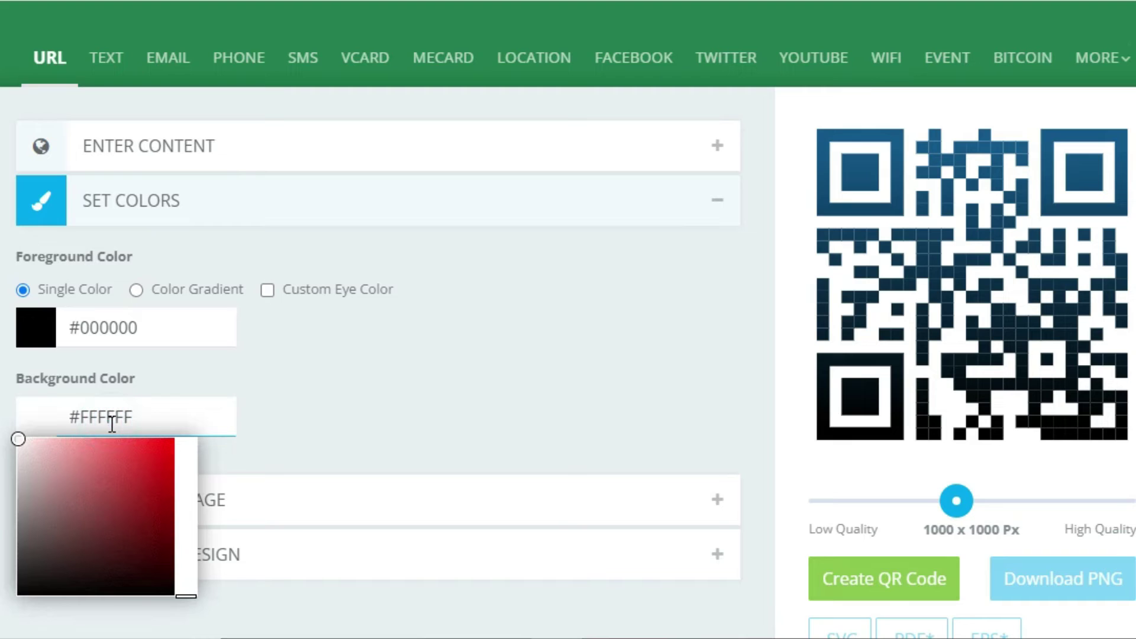
pyautogui.moveTo(71, 417); pyautogui.dragTo(186, 415)
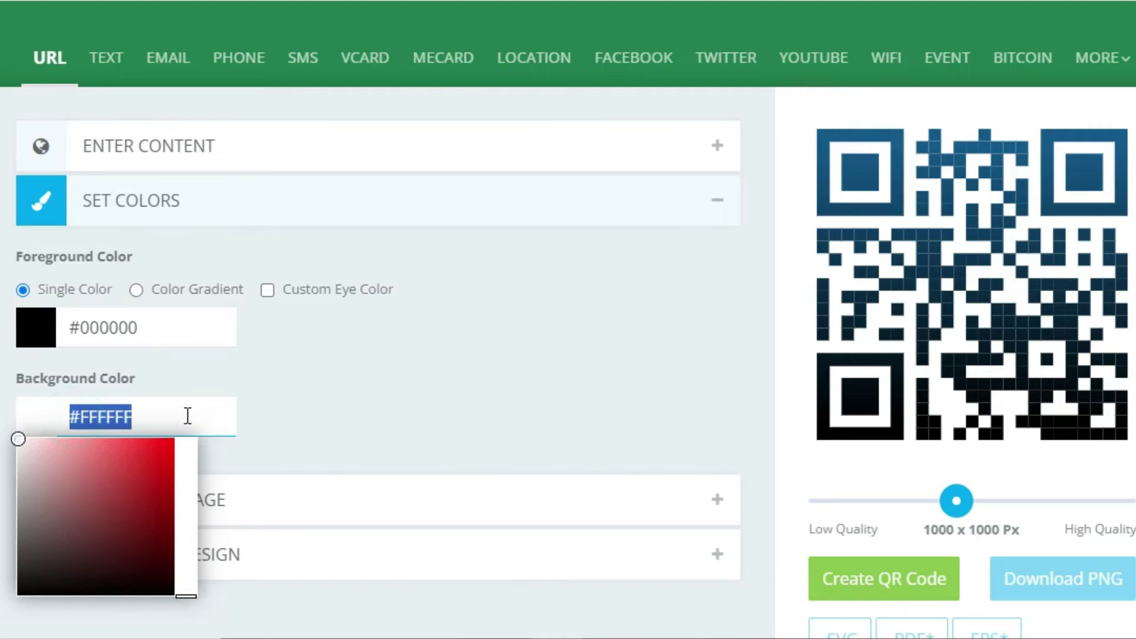
pyautogui.click(314, 410)
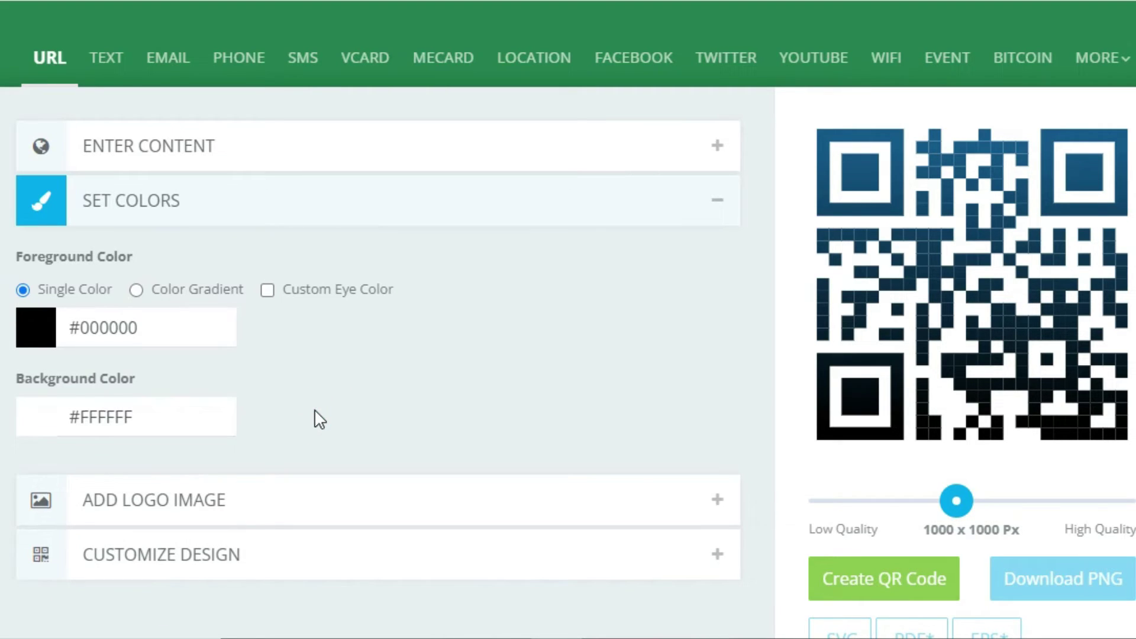
pyautogui.scroll(-3, 314, 410)
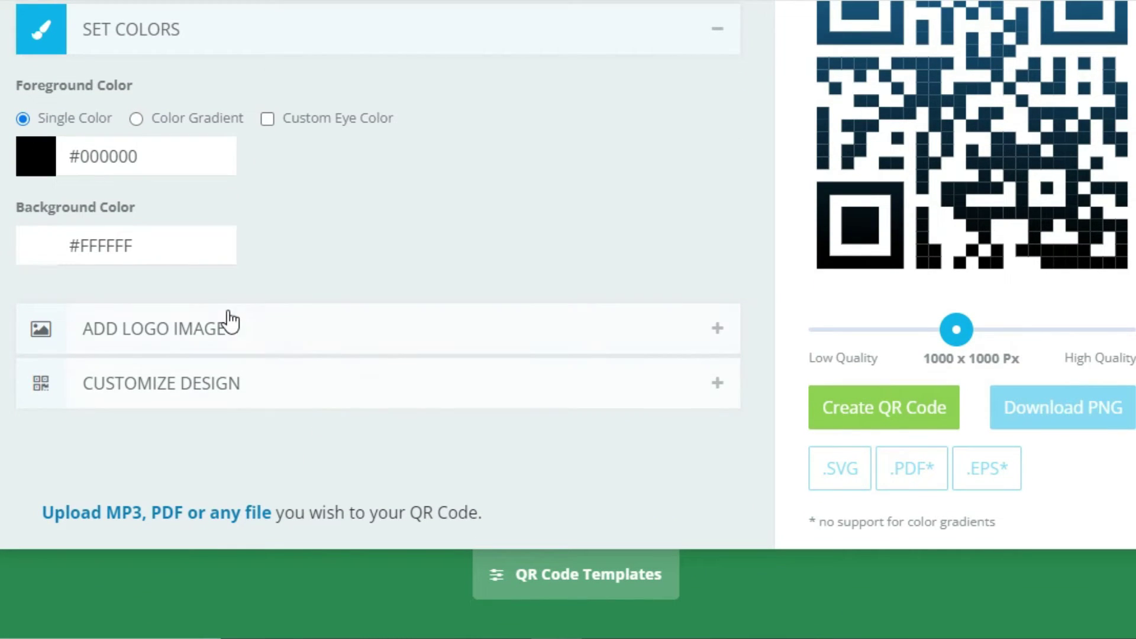
# Step: Expand Add Logo Image and pick the Google+ logo from the gallery
pyautogui.click(292, 329)
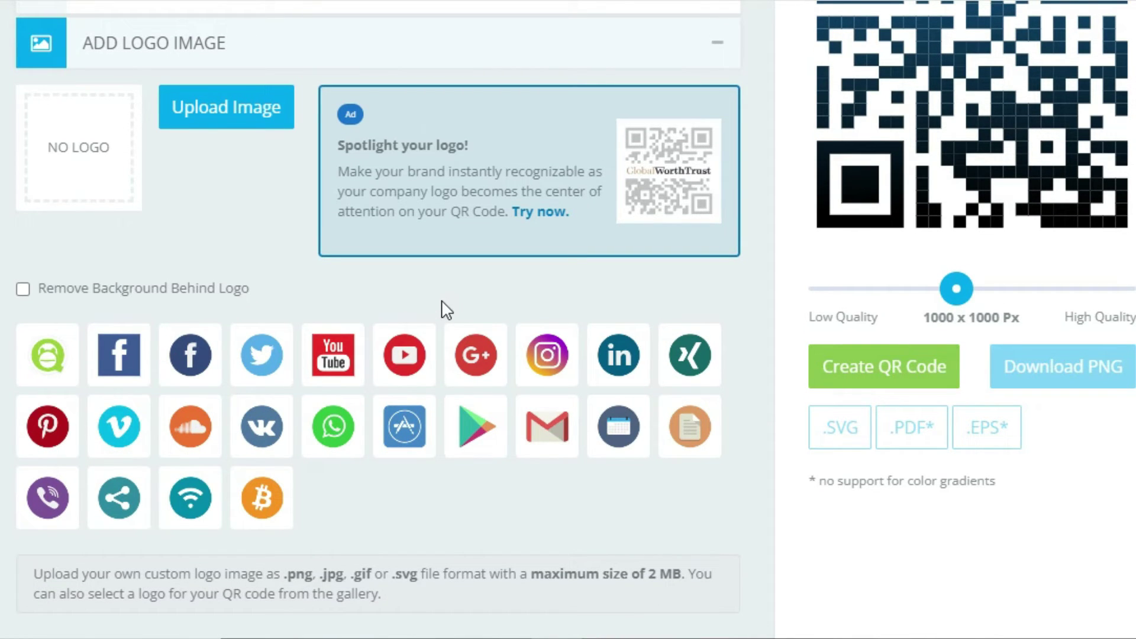
pyautogui.click(477, 368)
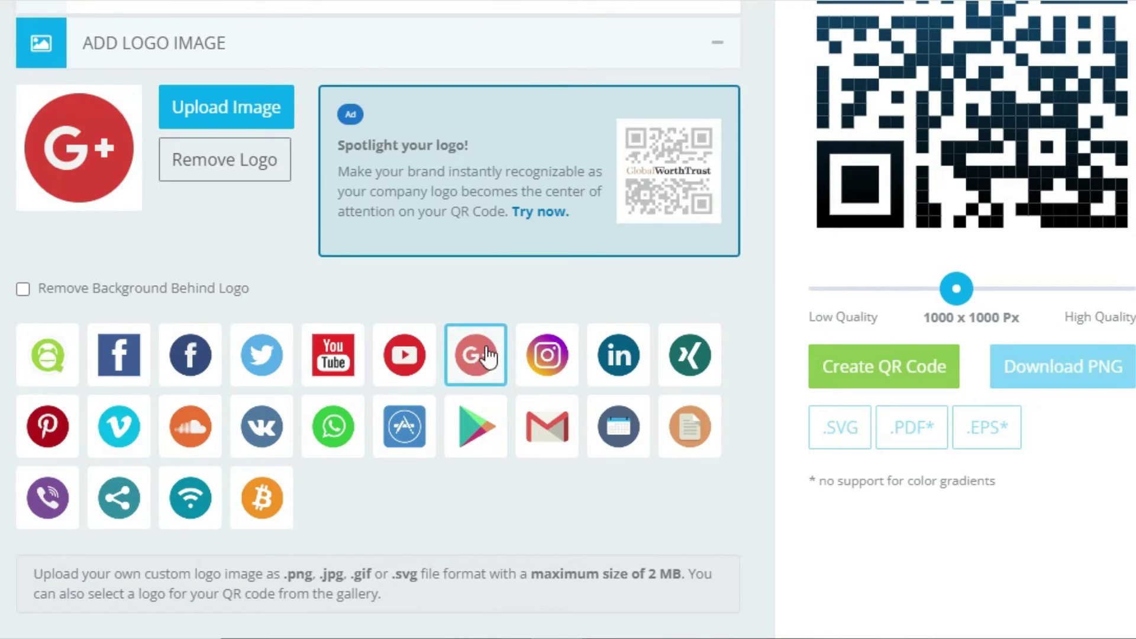
pyautogui.scroll(-5, 743, 307)
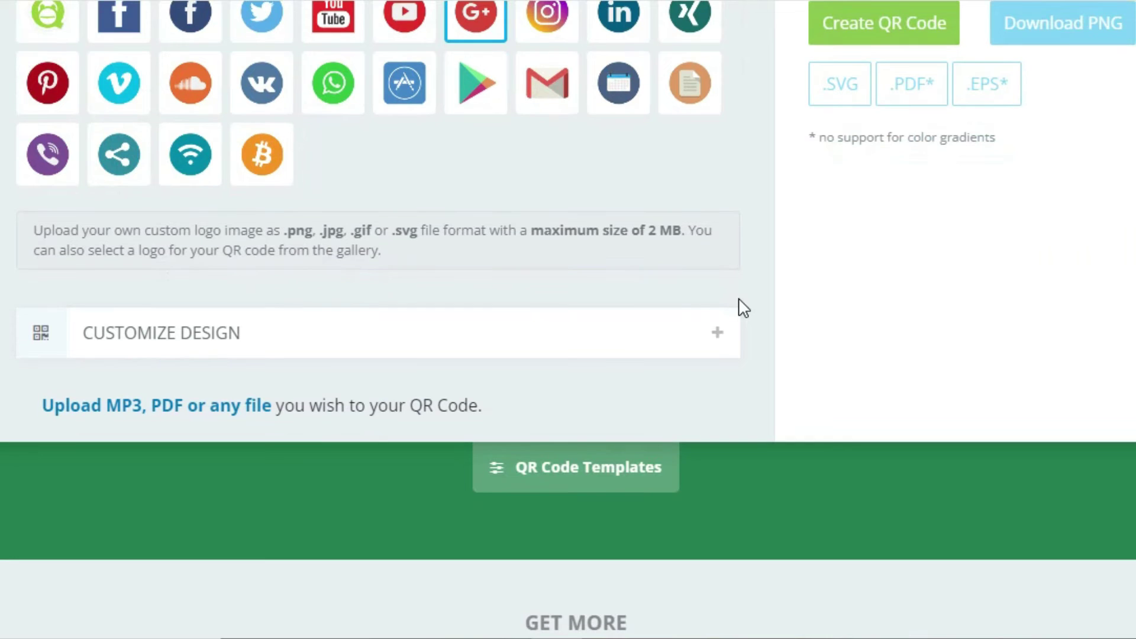
# Step: Expand Customize Design, keeping the default square body, eye frame and eye ball shapes
pyautogui.click(355, 349)
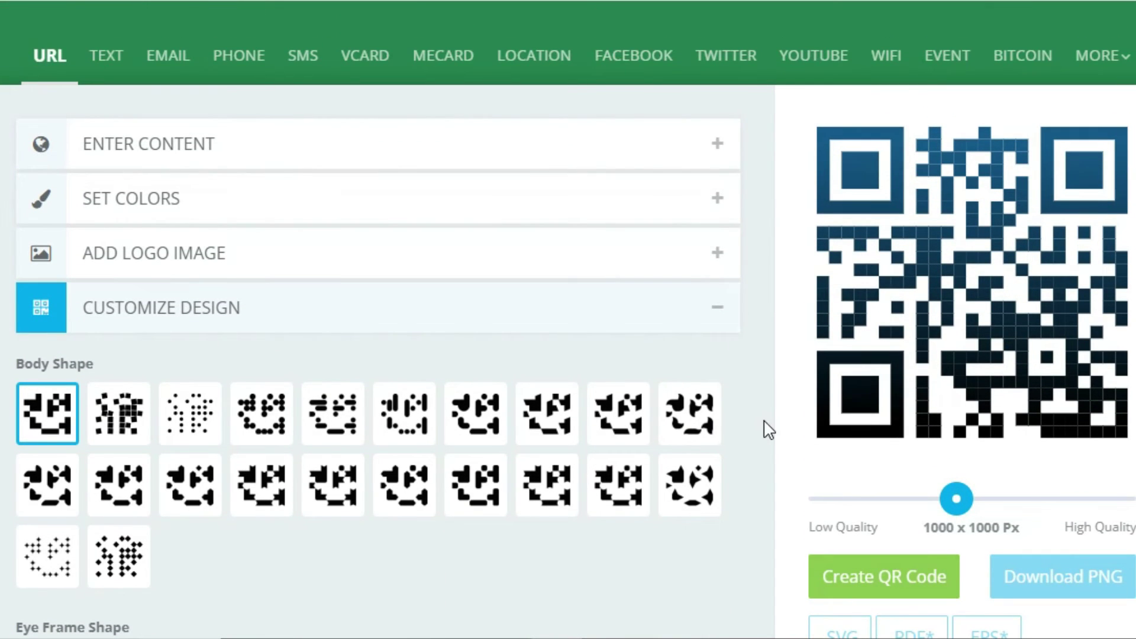
pyautogui.scroll(-1, 765, 426)
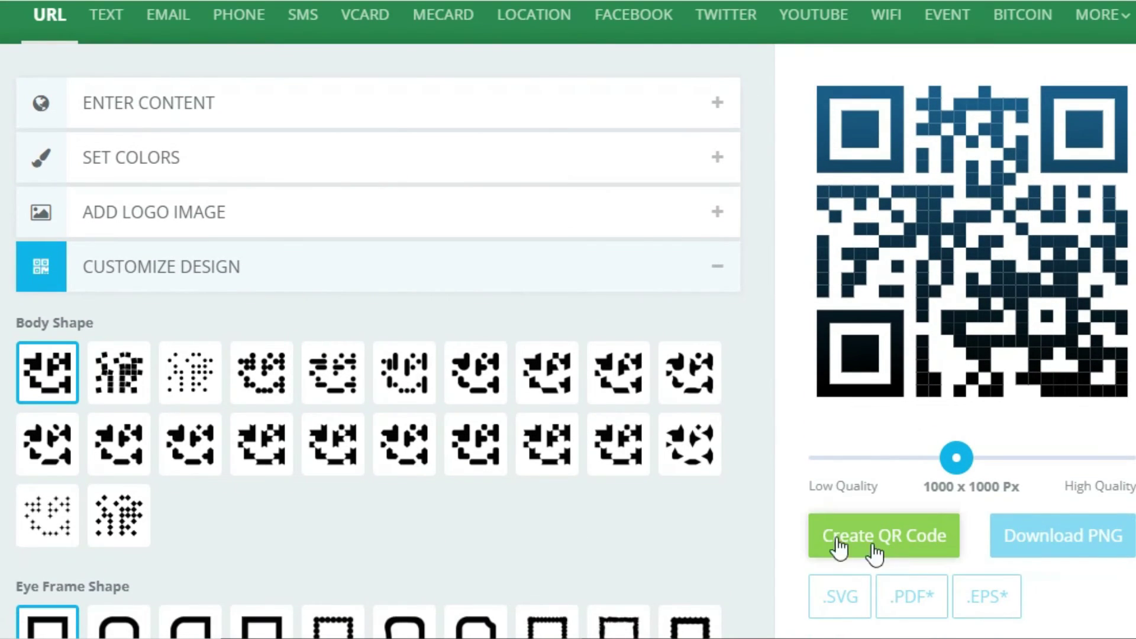
# Step: Create the QR code and confirm the preview shows the Google+ logo with Download PNG enabled
pyautogui.click(858, 531)
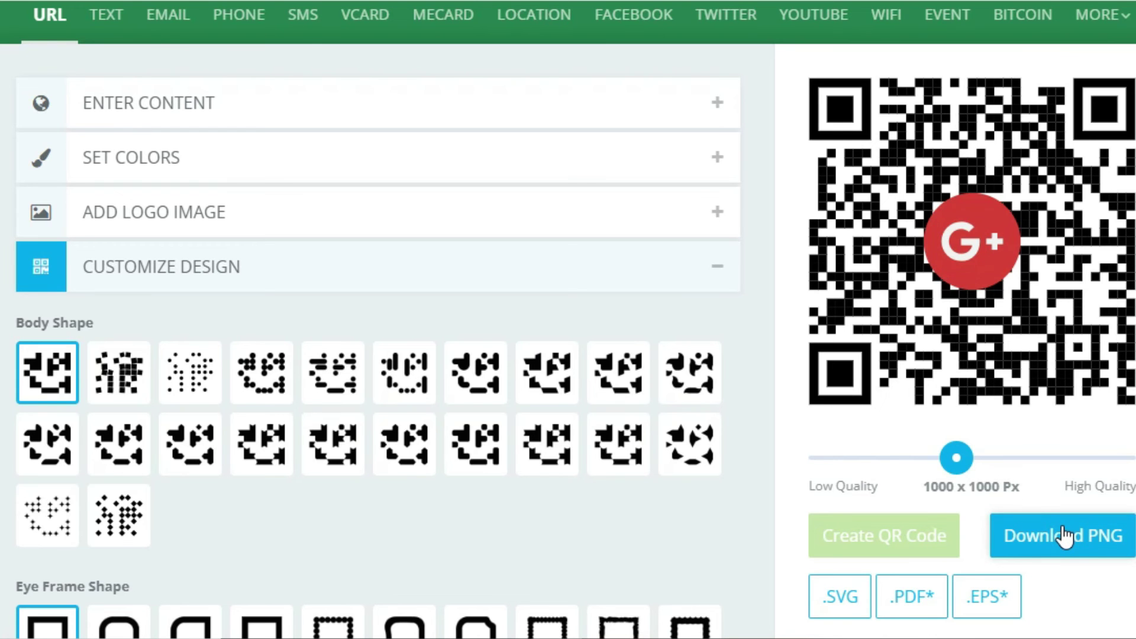
pyautogui.scroll(-1, 1063, 536)
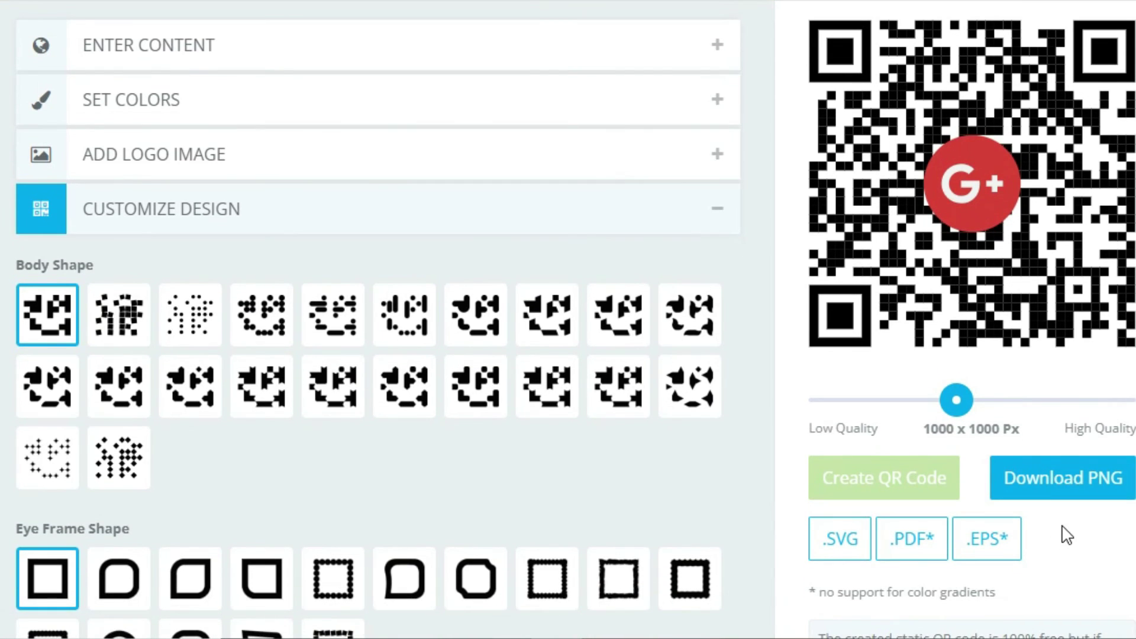
pyautogui.scroll(-4, 1067, 536)
pyautogui.scroll(5, 1065, 532)
pyautogui.scroll(-2, 1040, 532)
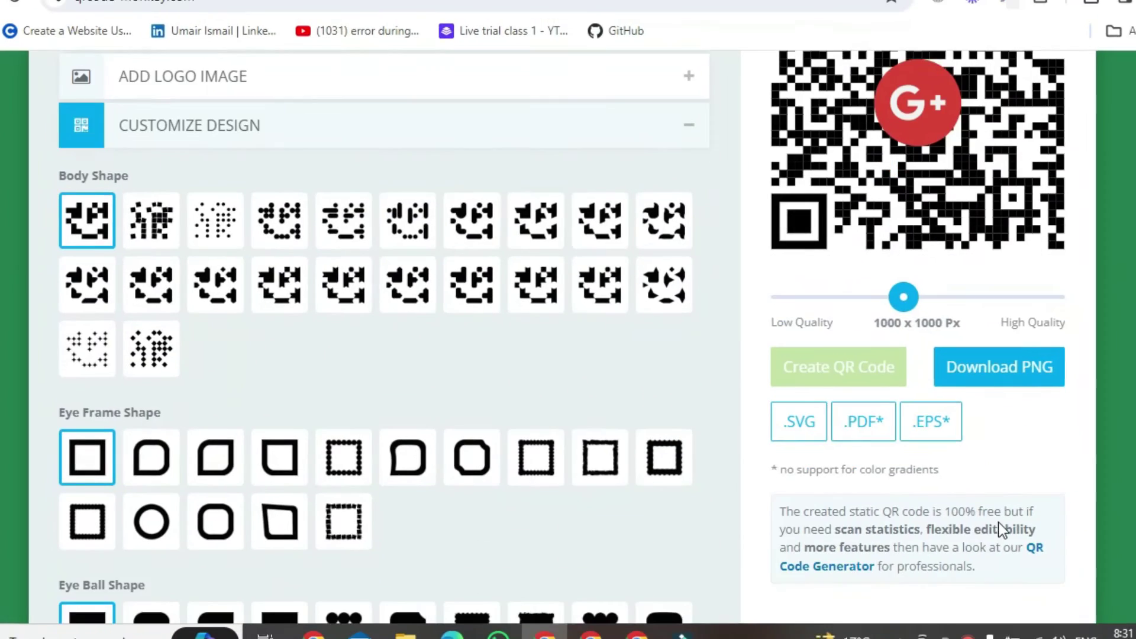